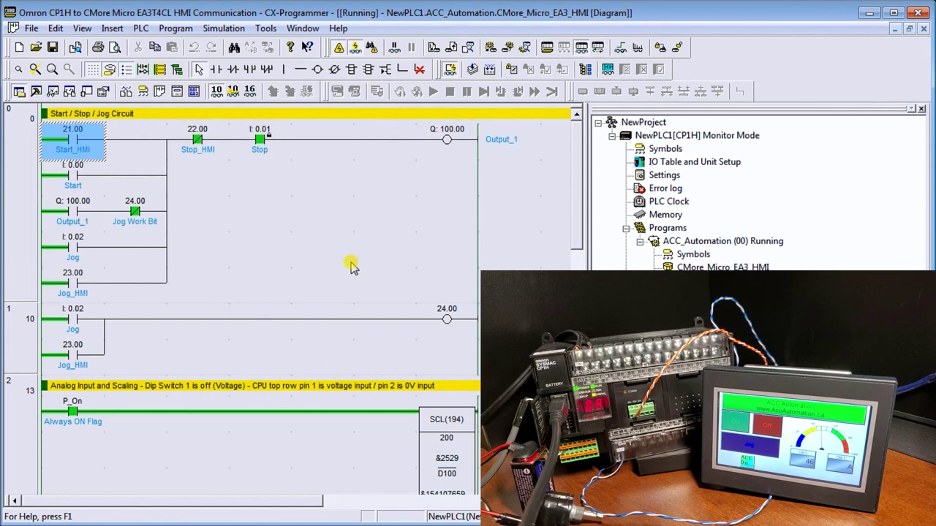
- Review the ladder program from the start/stop/jog circuit down through the analog scaling and LED display rungs
scroll(353, 265, down, 4)
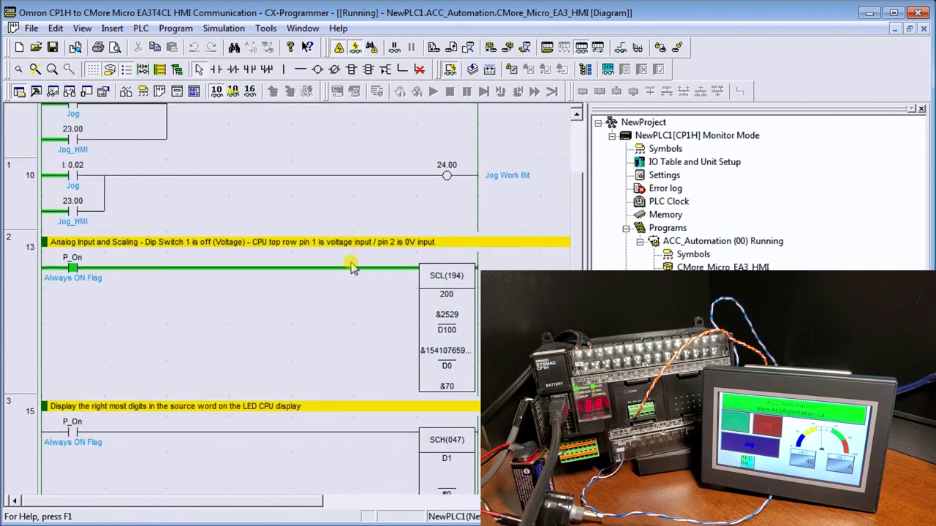
scroll(203, 327, down, 3)
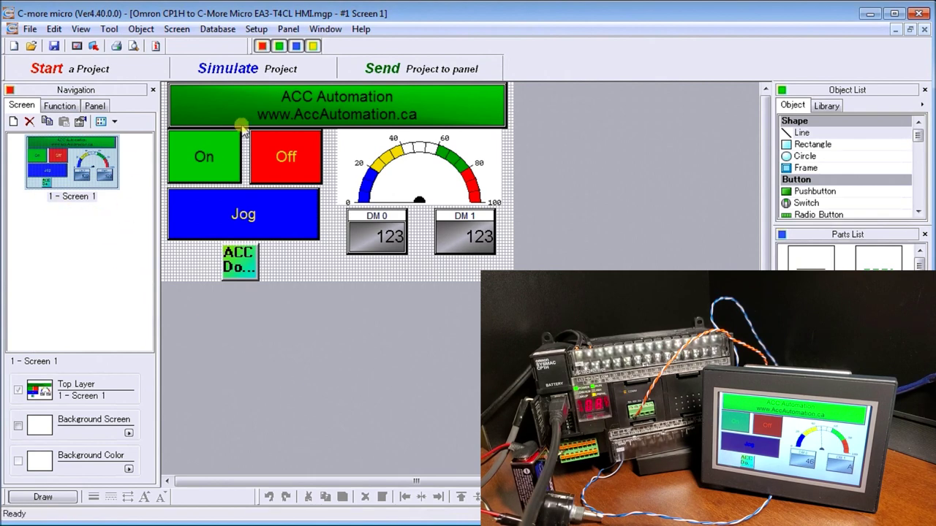
- In the C-more Micro project, review the DEV001 communication settings on COM Port2 in the Panel Manager and close it without saving
click(256, 30)
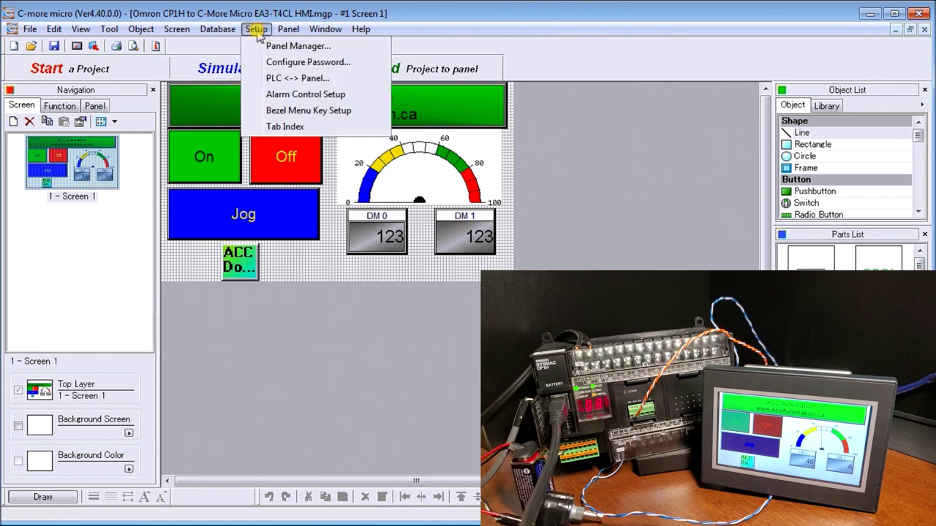
click(271, 46)
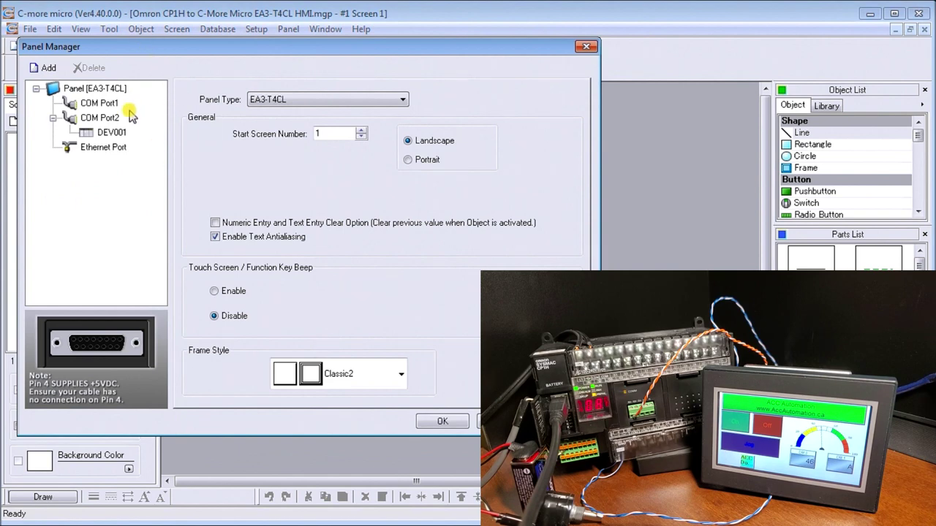
click(110, 132)
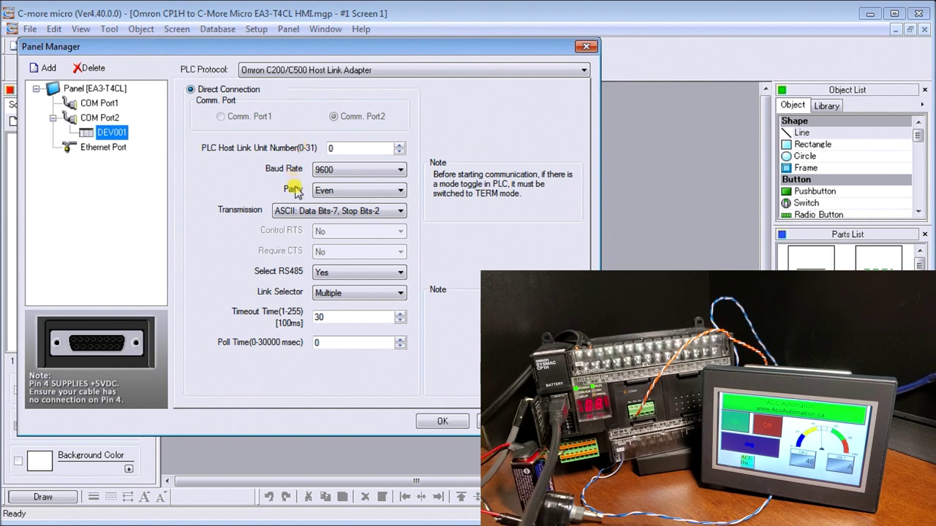
click(298, 213)
click(257, 184)
click(585, 48)
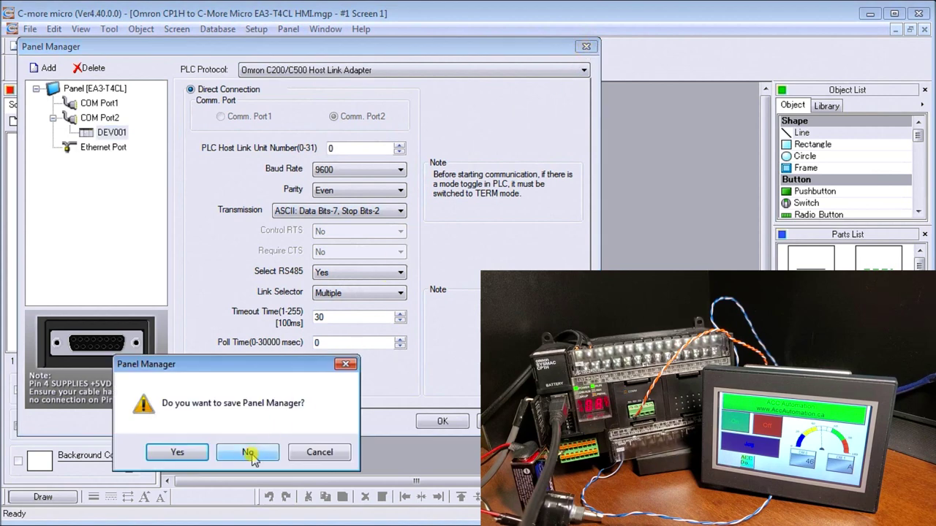
click(248, 454)
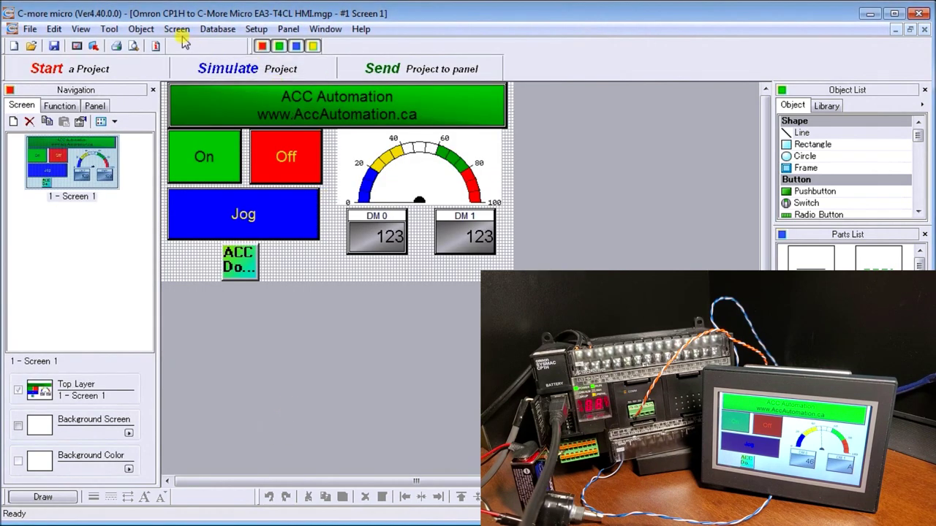
- Review the project's tag names, data types and PLC addresses in the Tag Name Database, leaving it without changes
click(216, 30)
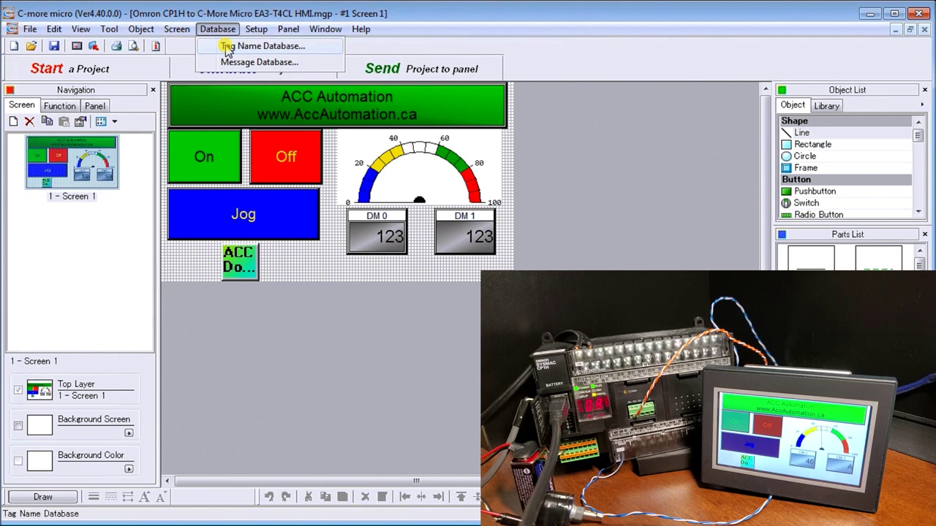
click(229, 48)
drag(197, 236, 206, 173)
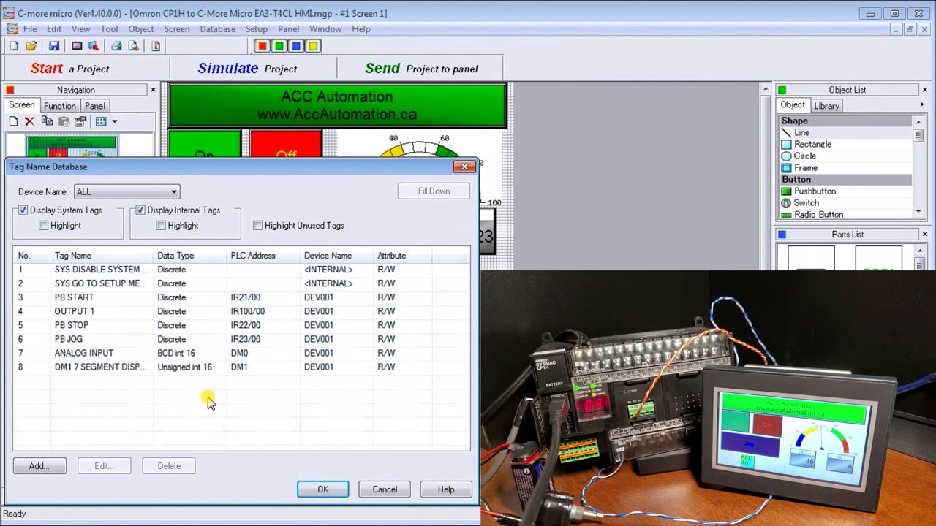
click(377, 493)
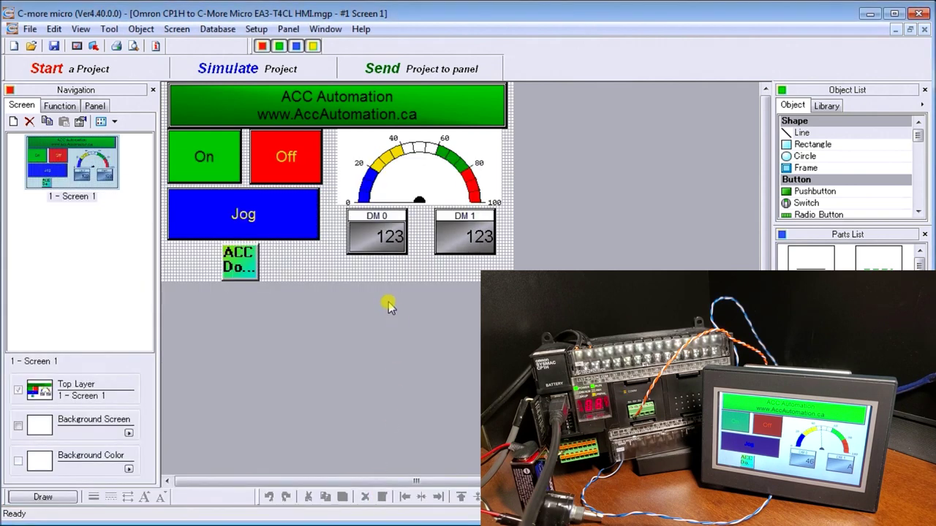
- Open the On indicator button's settings and check the addresses of its push button and indicator light tags
double_click(216, 161)
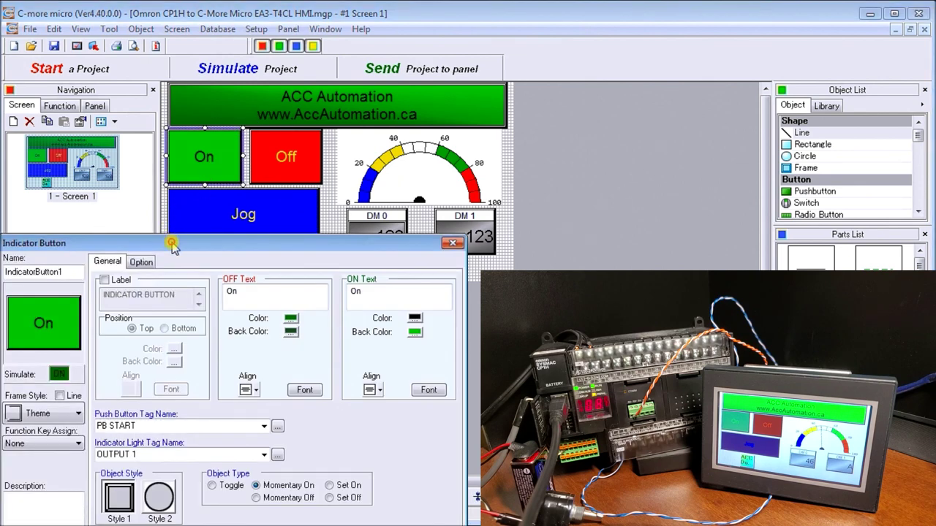
drag(183, 242, 193, 236)
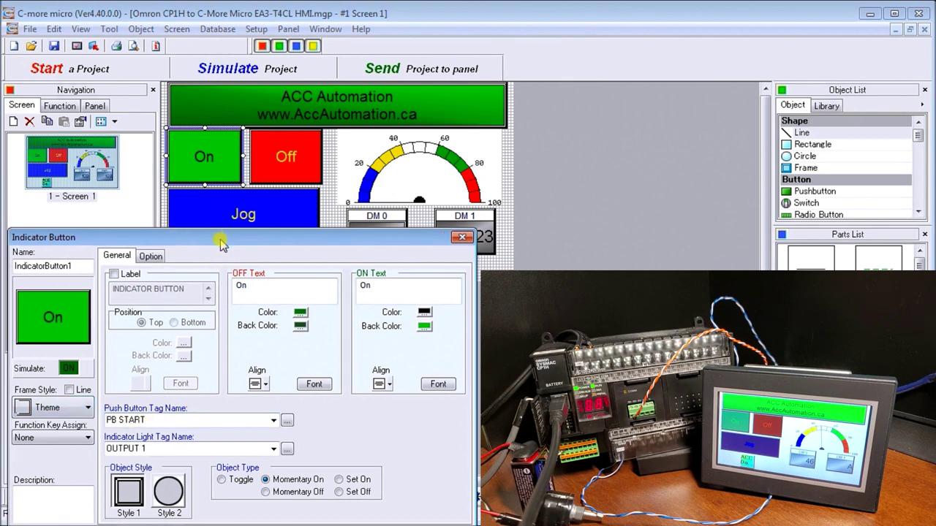
drag(222, 243, 224, 203)
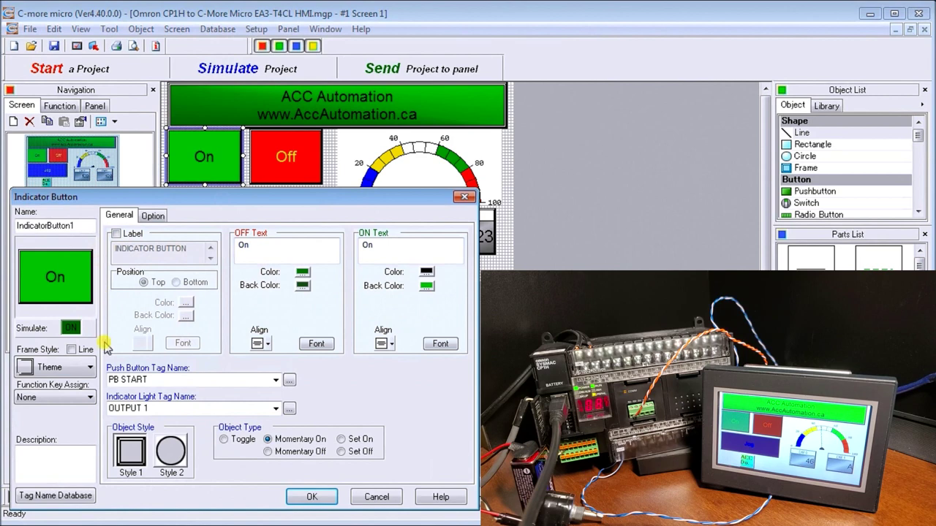
mouse_move(157, 380)
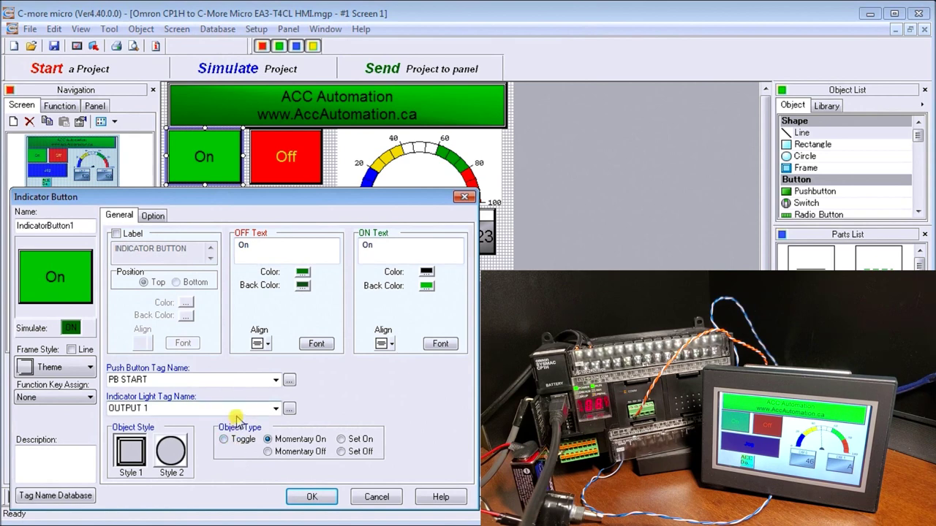
mouse_move(236, 419)
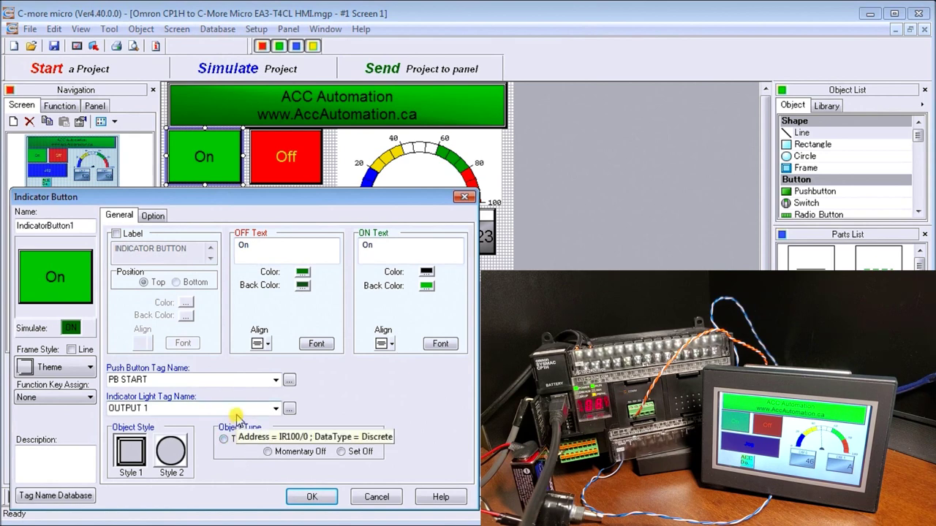
- Simulate the On button's on and off appearance several times and close its settings without saving
click(71, 329)
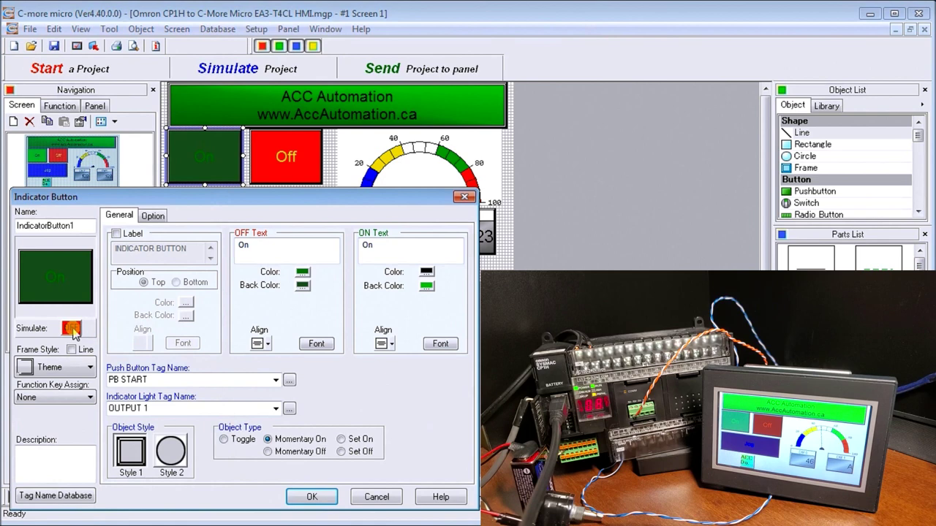
click(71, 329)
click(71, 329)
click(71, 329)
click(71, 329)
click(71, 330)
click(71, 329)
click(71, 329)
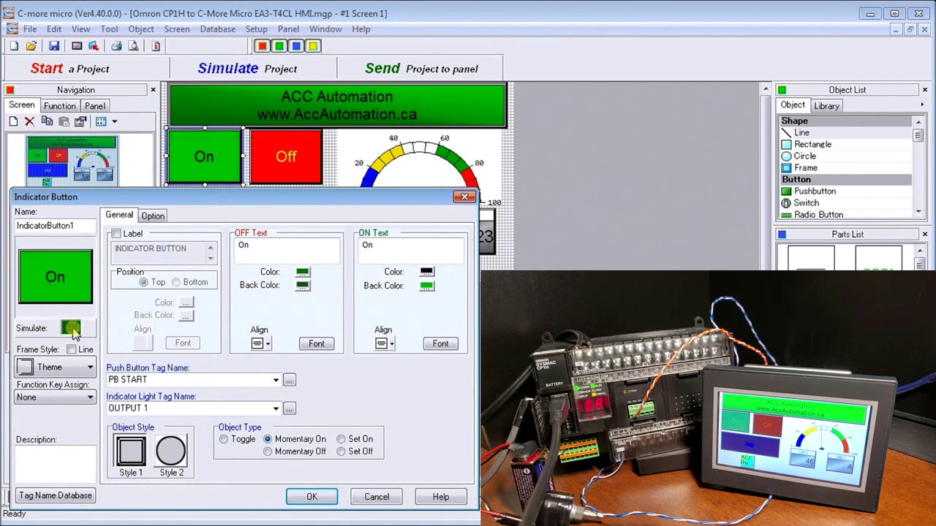
click(366, 498)
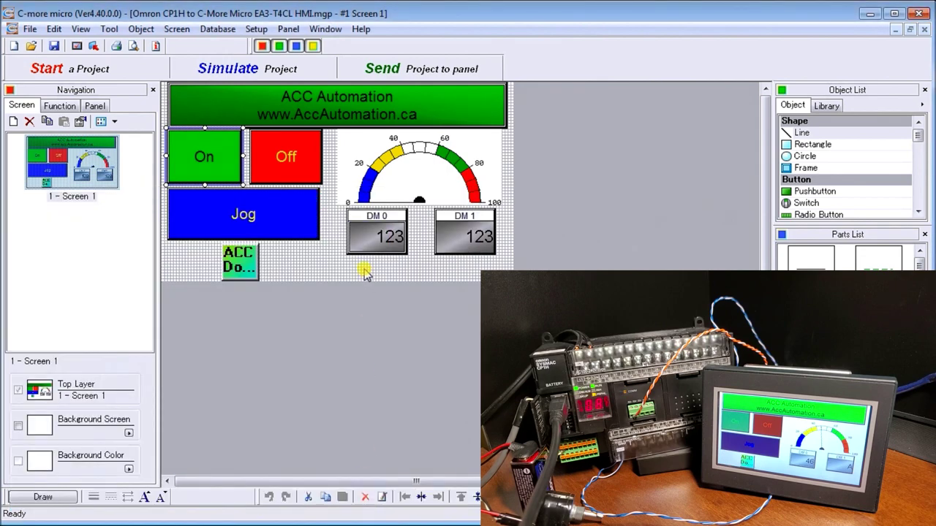
- Inspect the Off pushbutton's tag and object type, simulate its on and off states, and cancel its settings
double_click(297, 162)
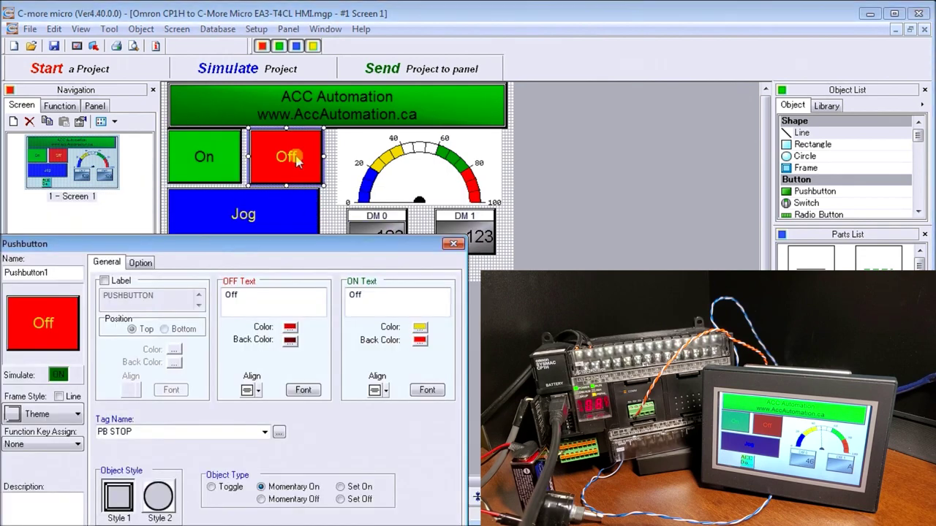
drag(250, 247, 255, 219)
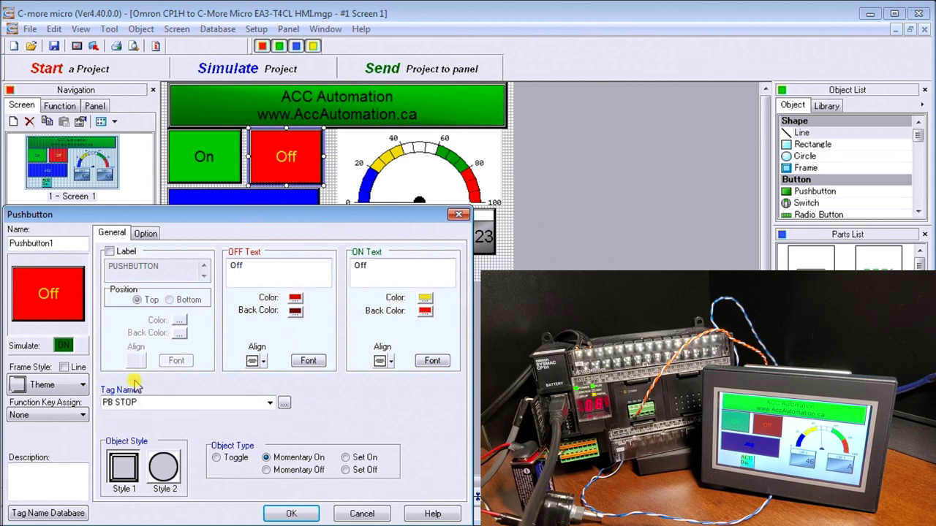
click(63, 348)
click(63, 347)
click(63, 347)
click(362, 514)
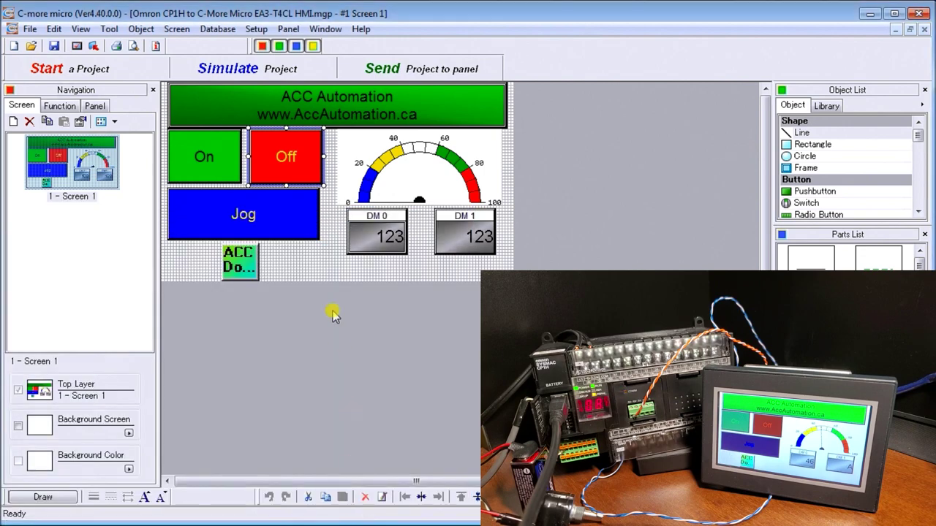
- Inspect the Jog pushbutton's tag and object type, simulate its on and off states, and cancel its settings
double_click(273, 213)
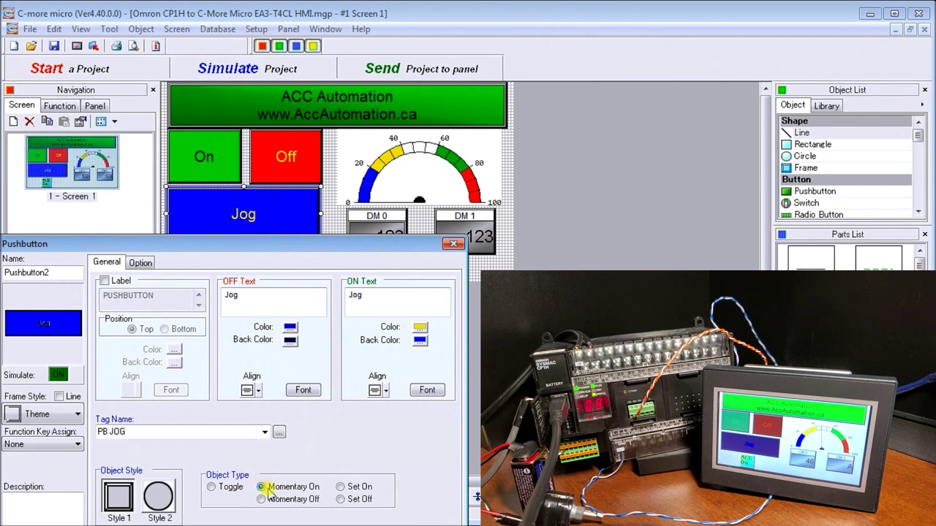
click(62, 378)
click(62, 377)
click(62, 377)
click(62, 378)
click(61, 377)
click(61, 377)
drag(275, 244, 281, 195)
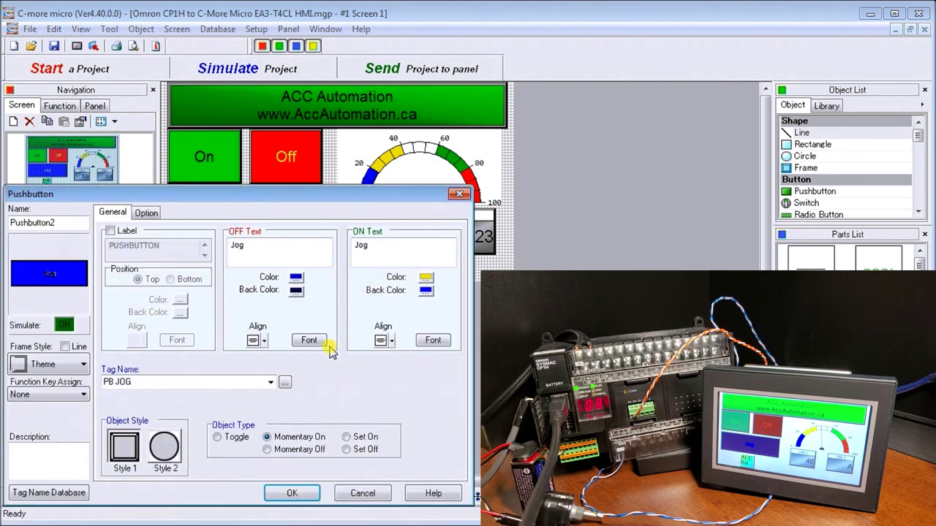
click(360, 497)
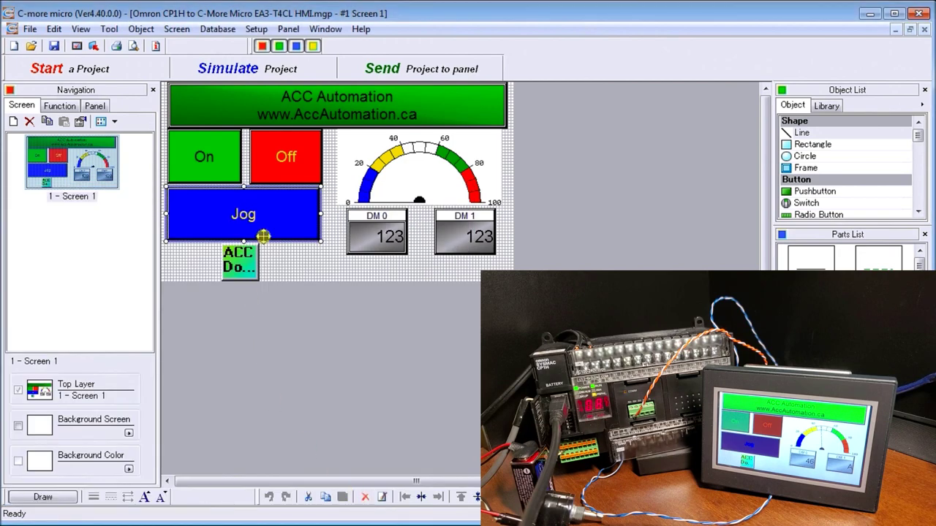
- Examine the analog meter's display settings and look up its assigned tag in the tag database, cancelling without changes
click(430, 175)
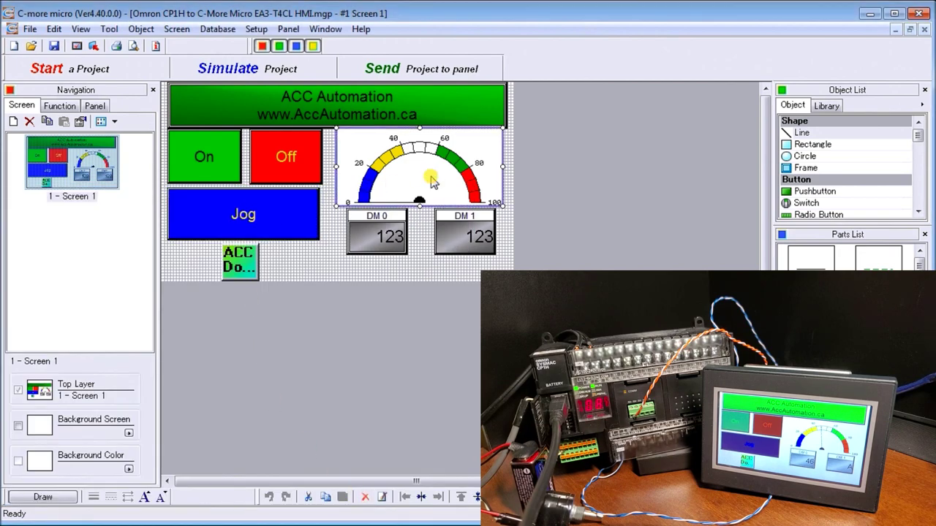
double_click(432, 181)
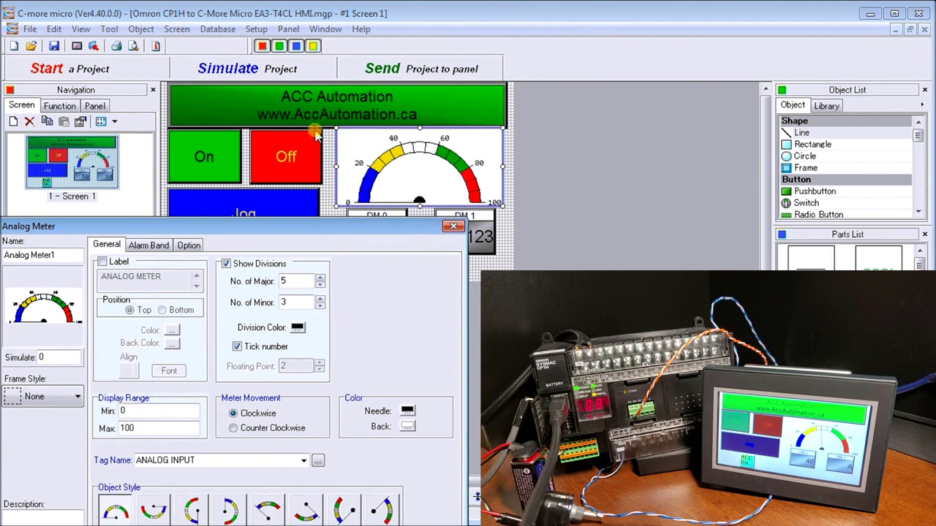
drag(316, 136, 316, 141)
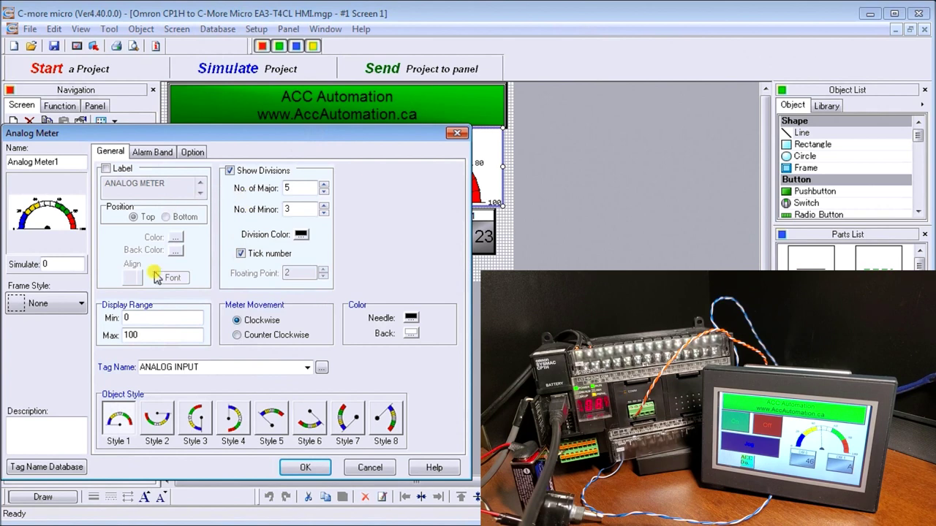
click(323, 370)
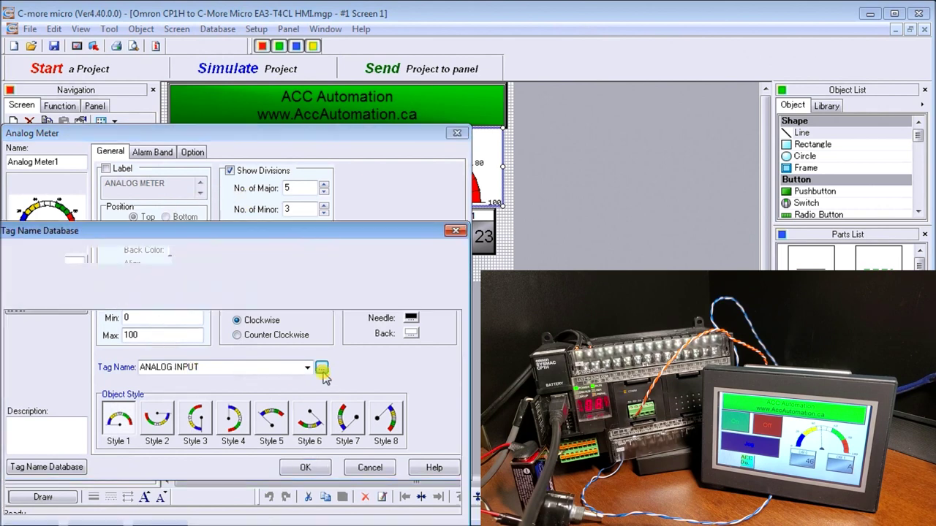
click(108, 335)
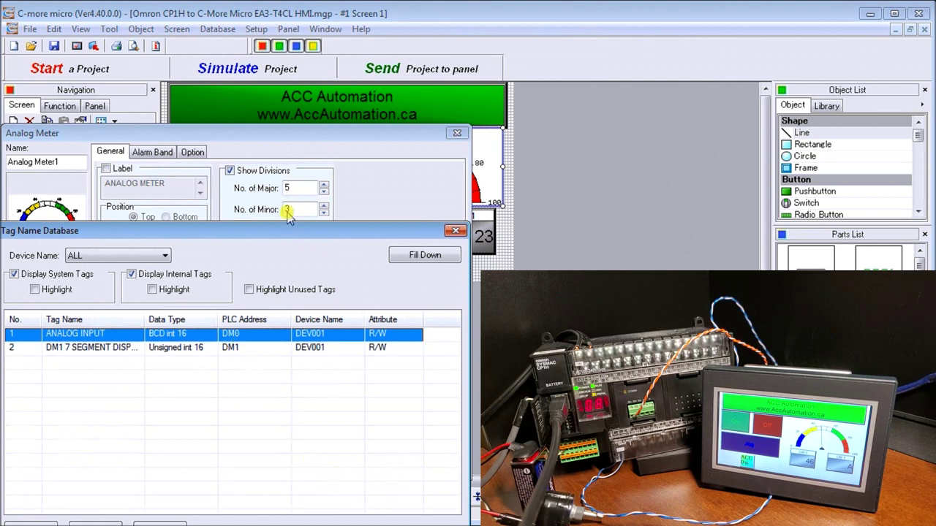
drag(272, 227, 291, 141)
click(387, 467)
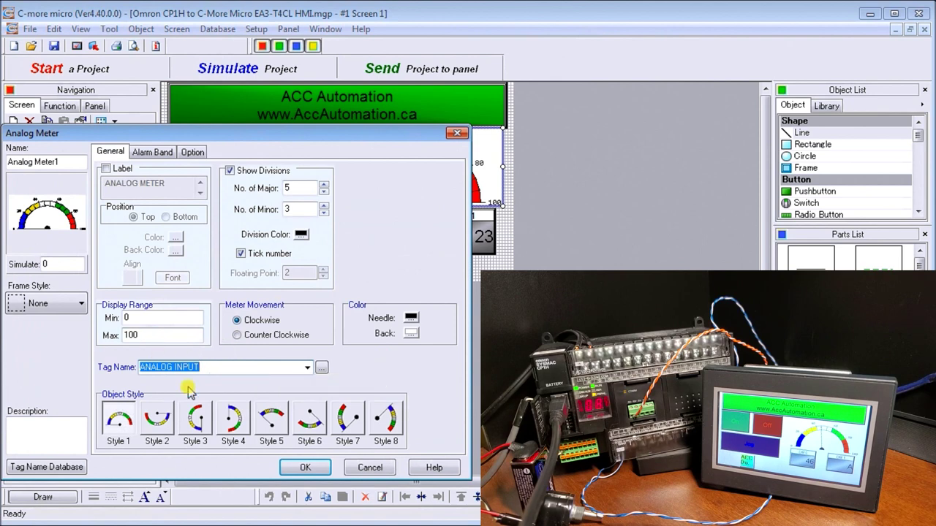
click(370, 468)
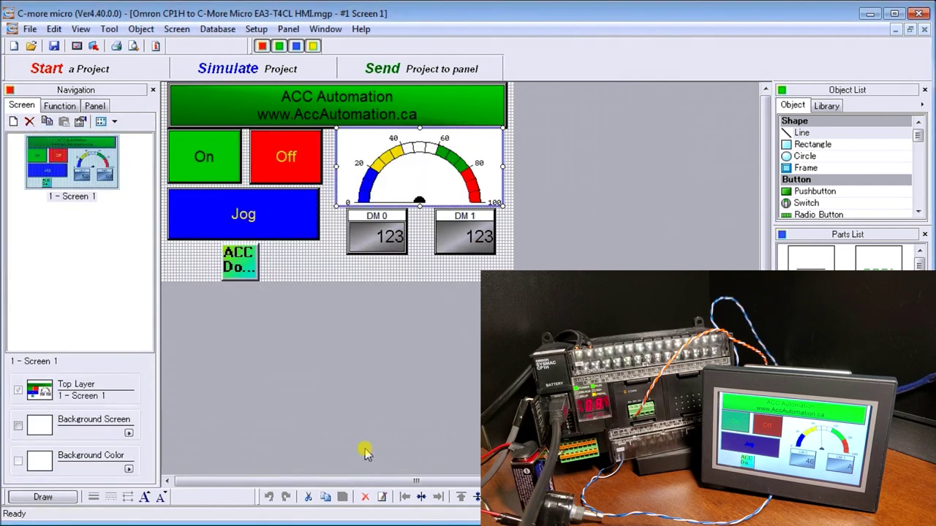
- Examine the DM 0 numeric display's data tag and display format, and cancel its settings
click(371, 237)
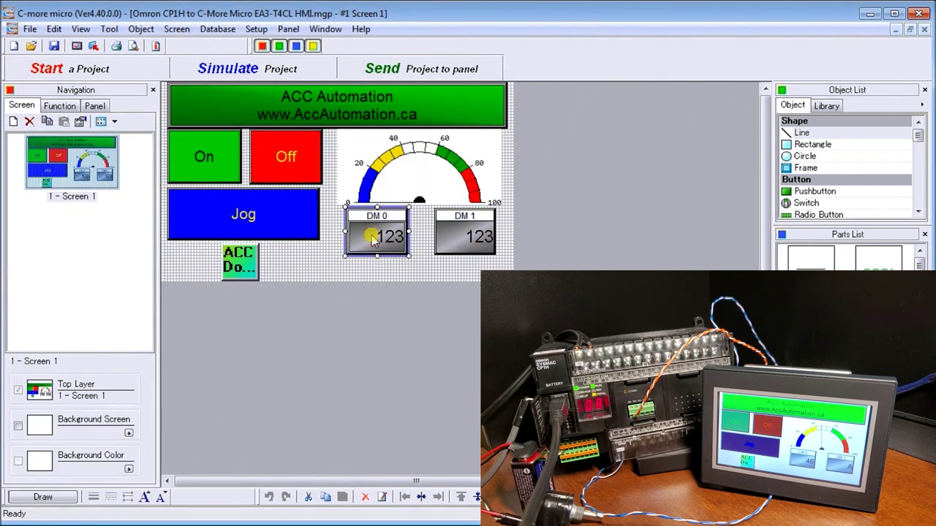
double_click(371, 237)
drag(320, 213, 322, 191)
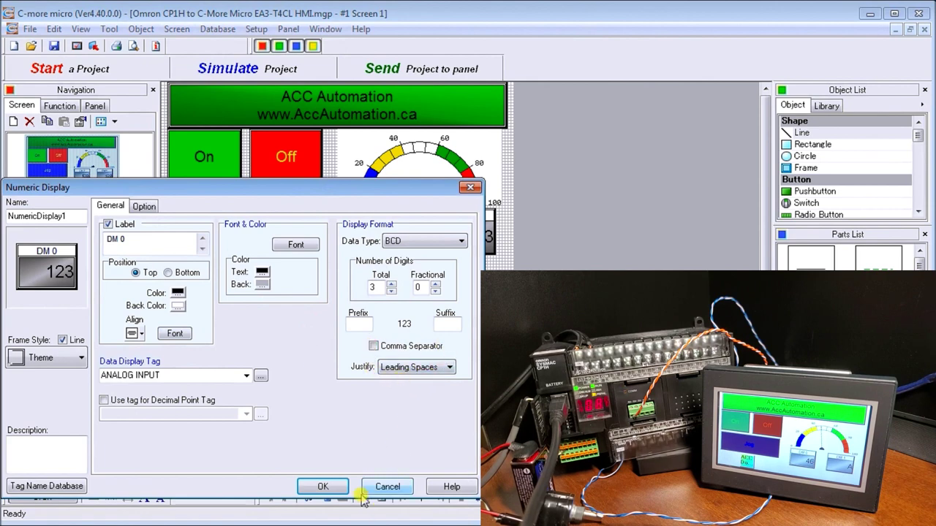
click(387, 487)
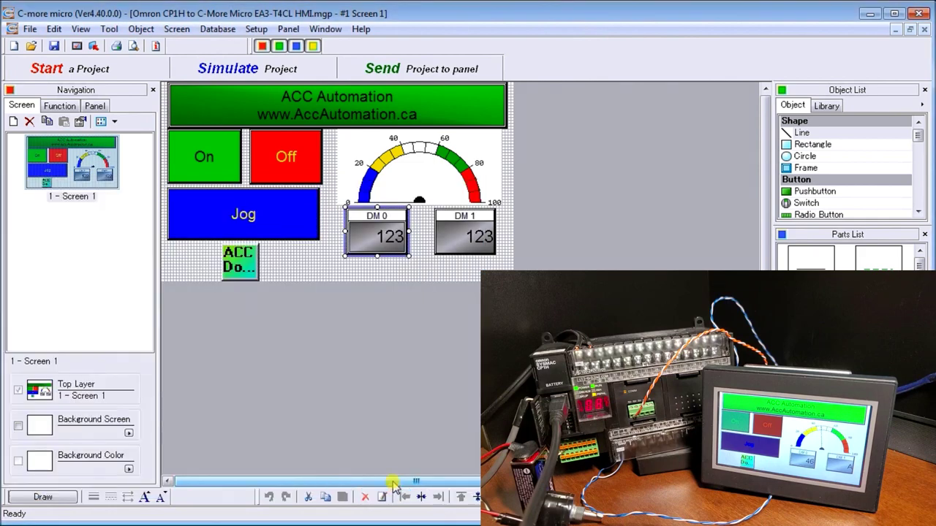
- Examine the DM 1 numeric entry's display format and look up its assigned tag in the tag database, cancelling without changes
click(467, 236)
double_click(466, 237)
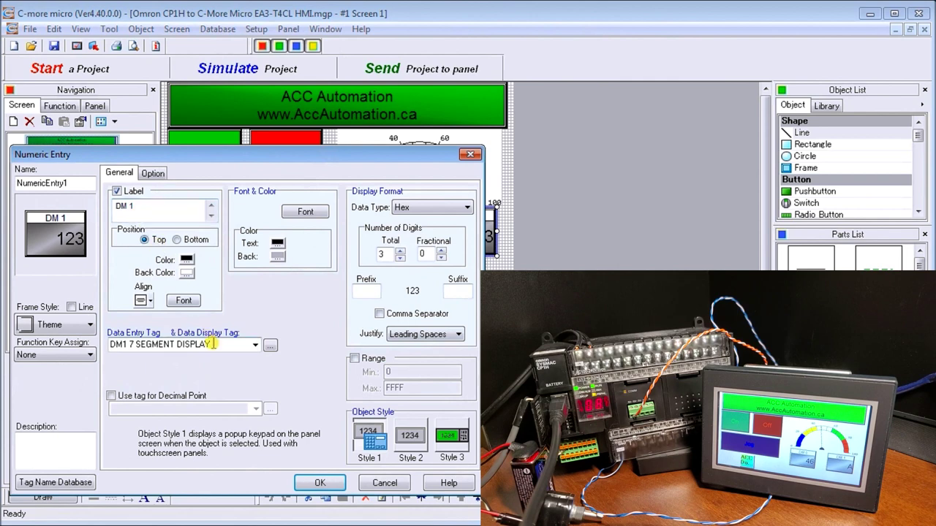
click(269, 347)
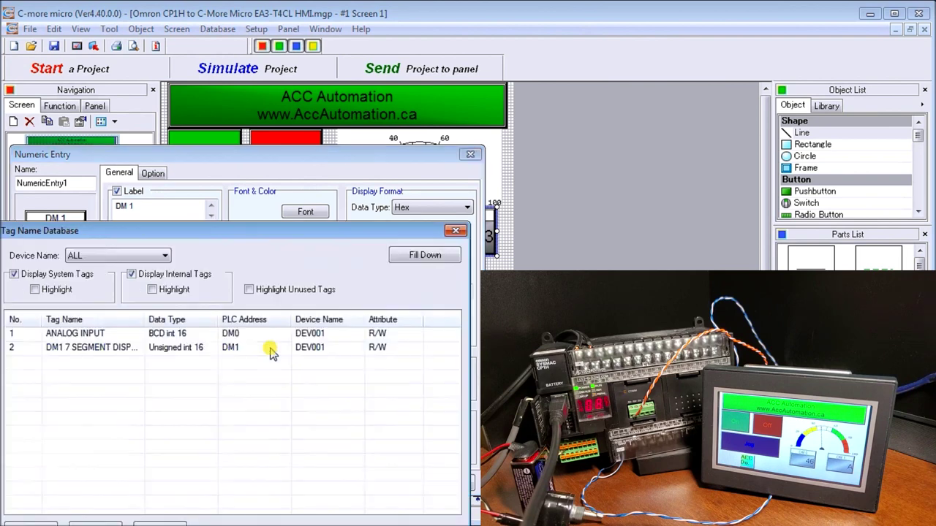
click(108, 347)
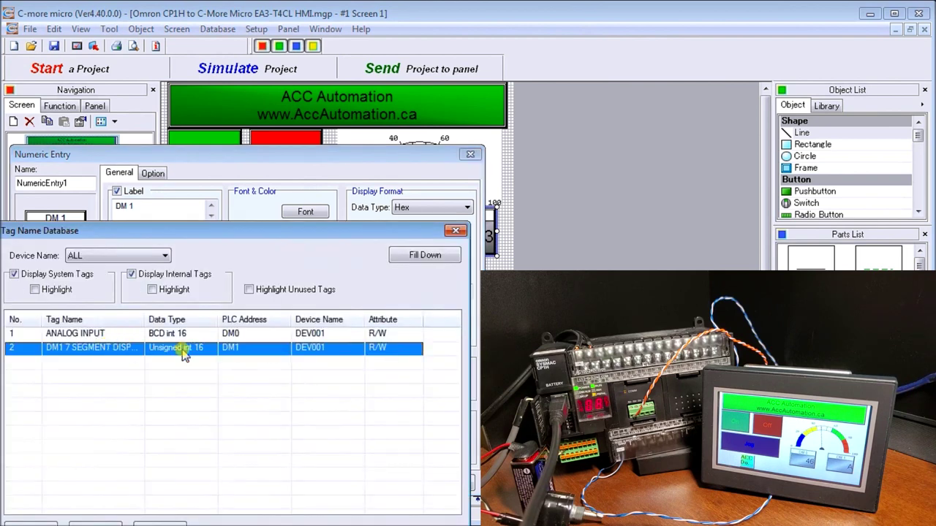
drag(284, 227, 306, 144)
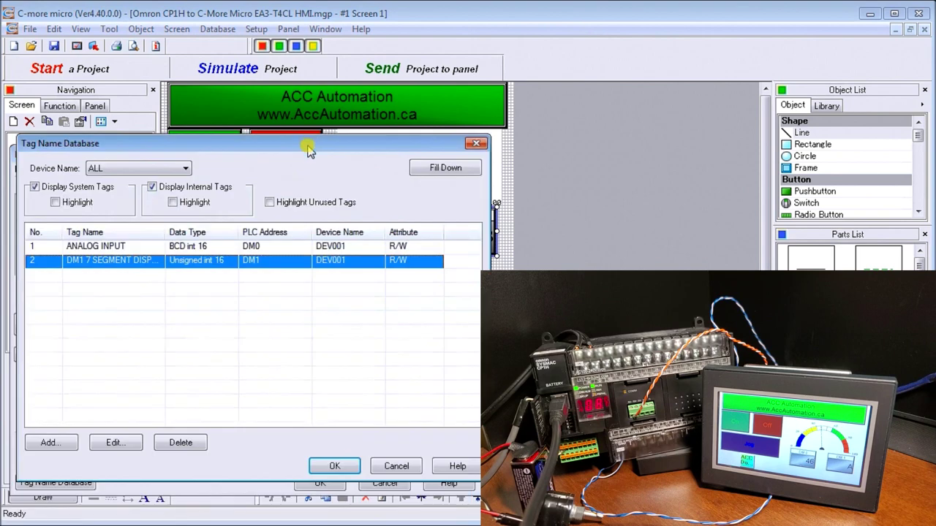
click(358, 466)
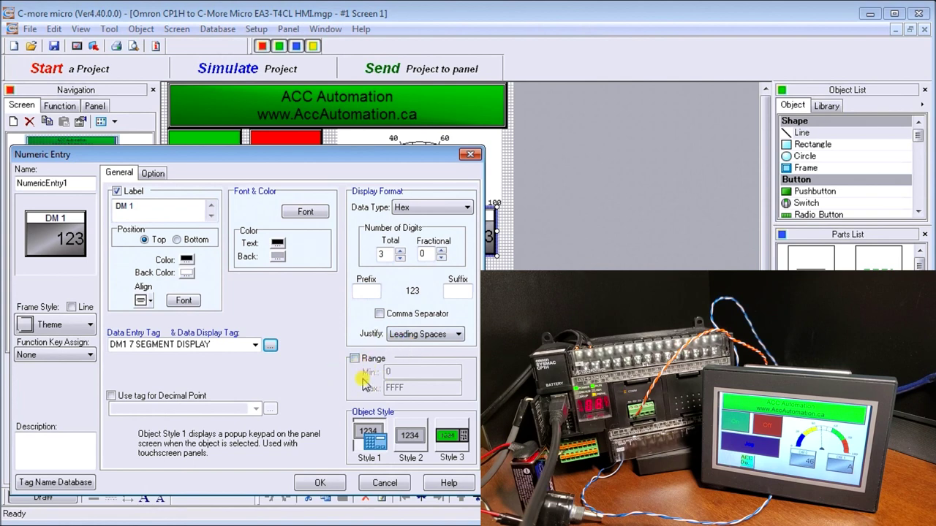
click(383, 486)
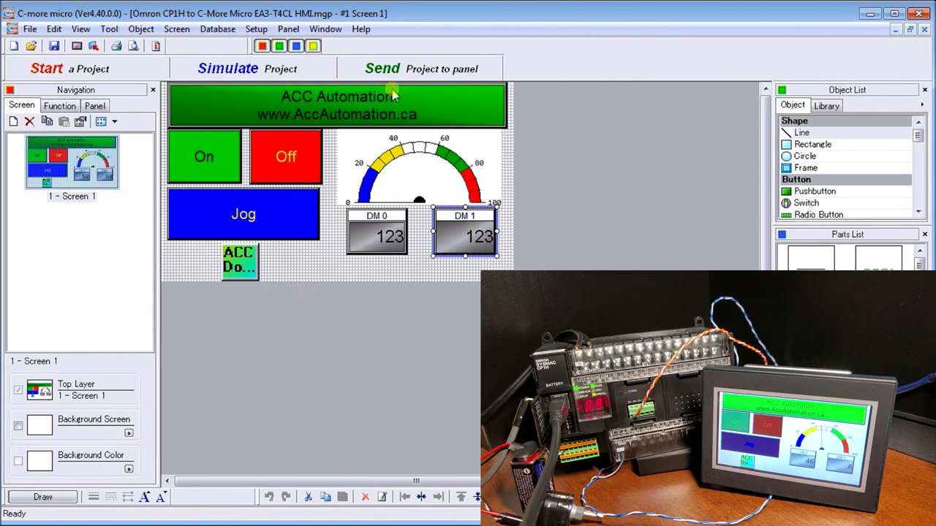
- Start the project simulation and switch the OUTPUT 1 tag to ON
click(258, 76)
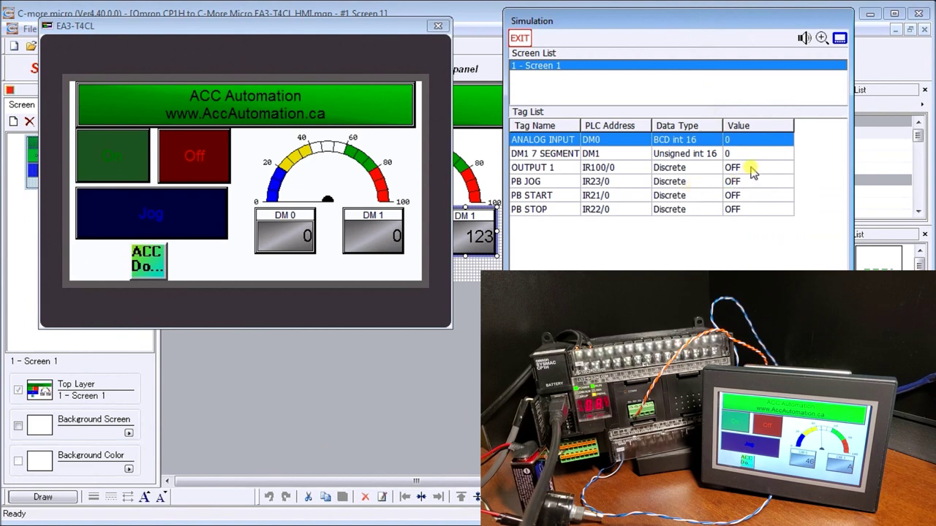
drag(761, 22, 760, 15)
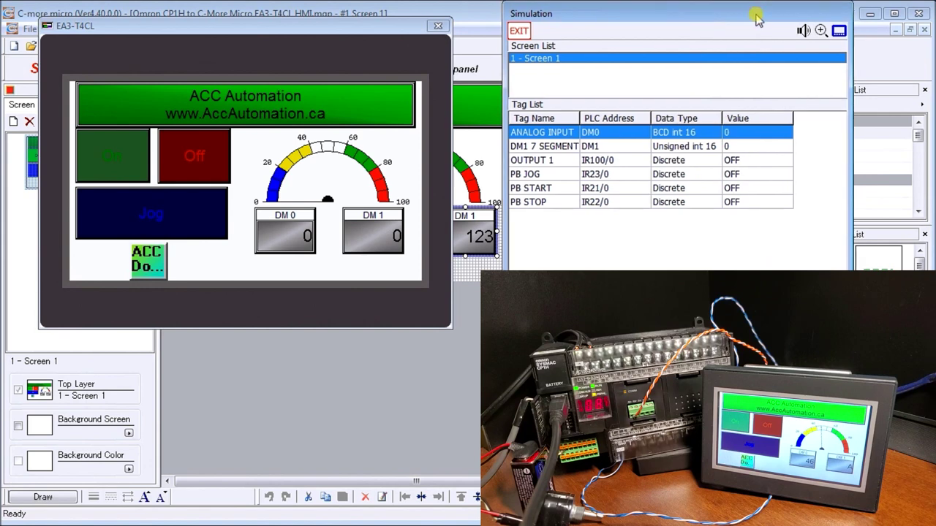
click(764, 166)
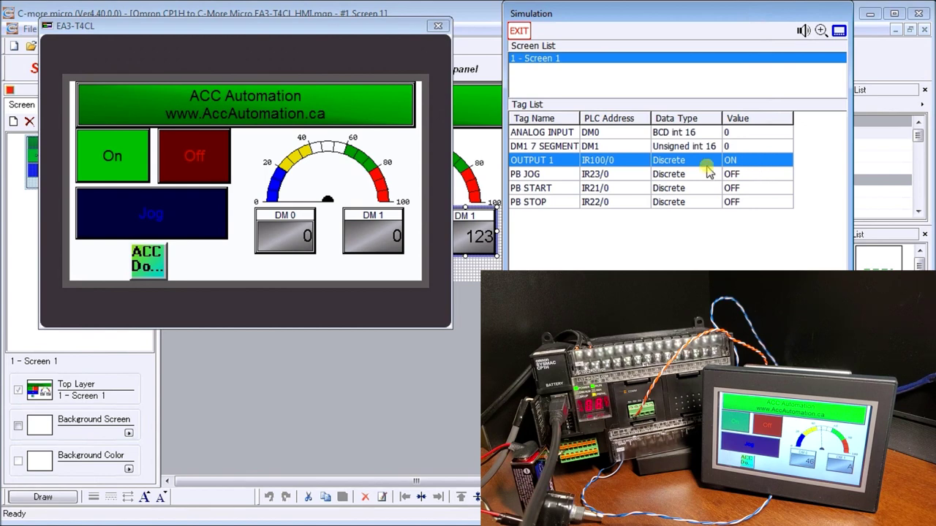
- Enter 255 in the DM 1 numeric entry on the simulated panel
click(377, 239)
click(128, 213)
click(130, 174)
click(131, 174)
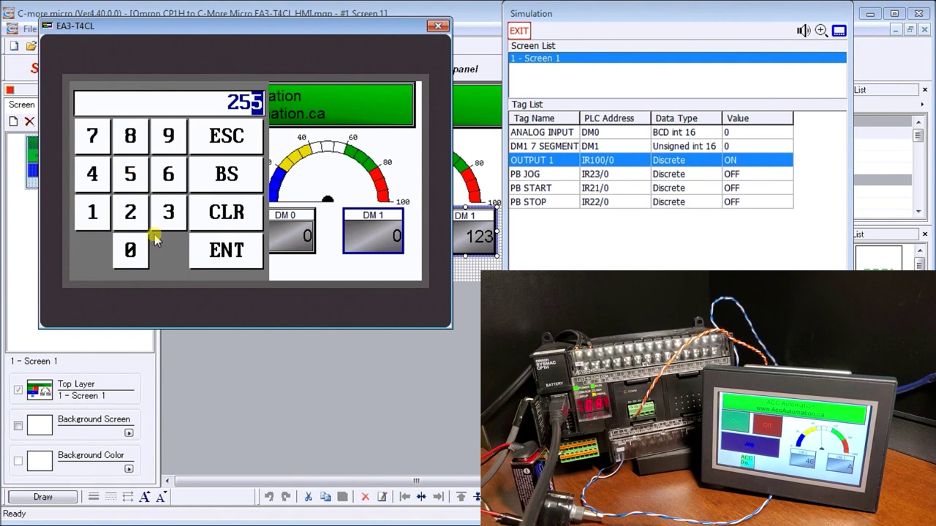
click(226, 251)
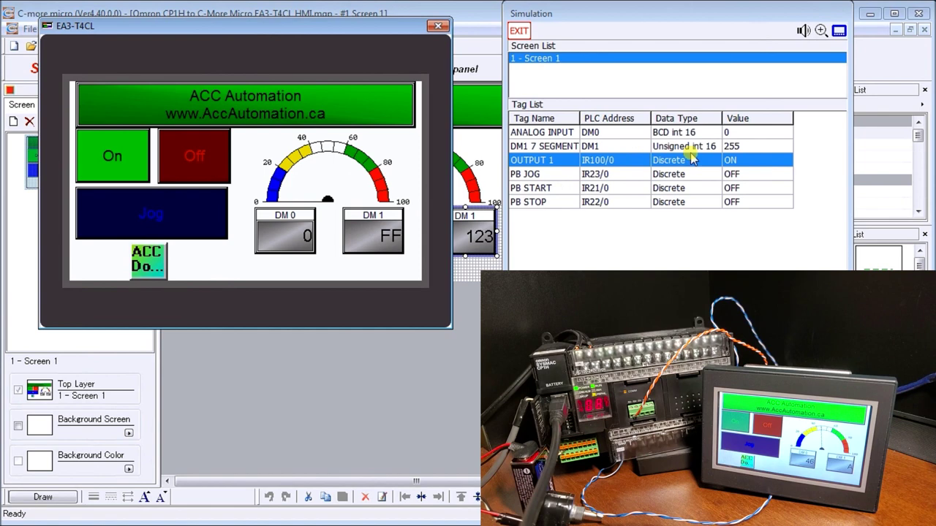
- Set the ANALOG INPUT tag's simulated value to 50
click(737, 133)
click(744, 133)
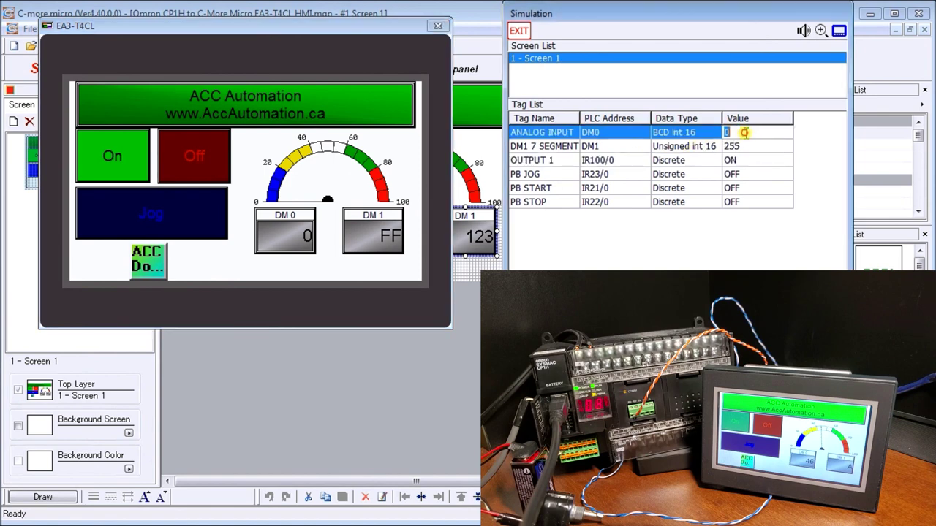
text(5)
key(Return)
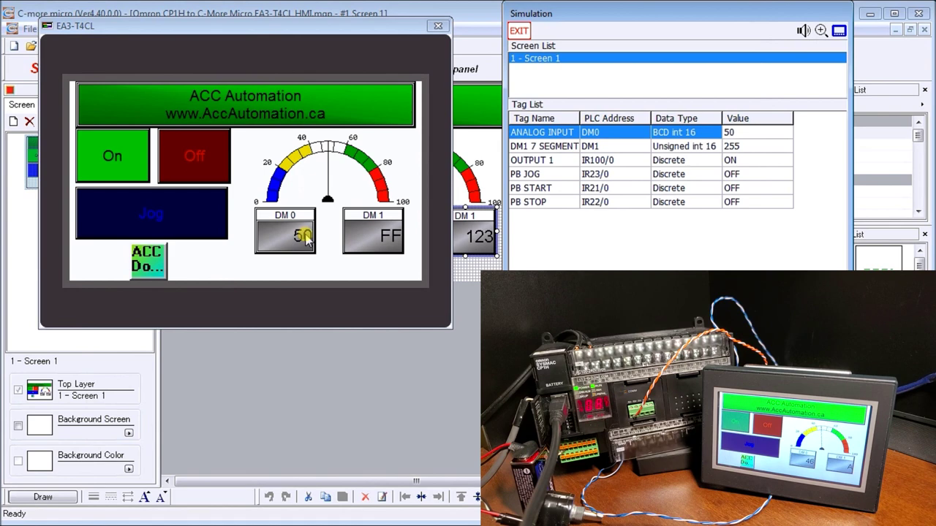
- Test the Jog and Off pushbuttons on the simulated panel, and close the simulation
click(155, 204)
click(180, 153)
click(167, 205)
click(185, 168)
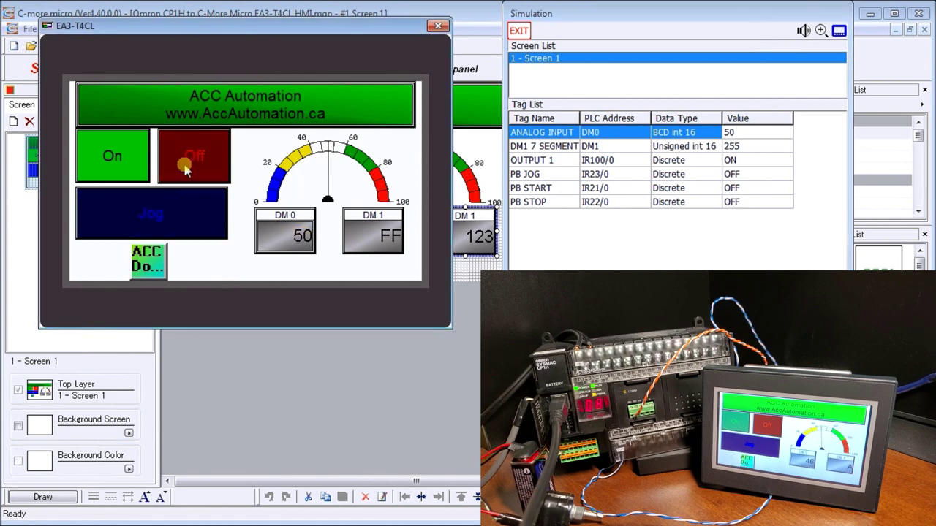
click(171, 218)
click(526, 31)
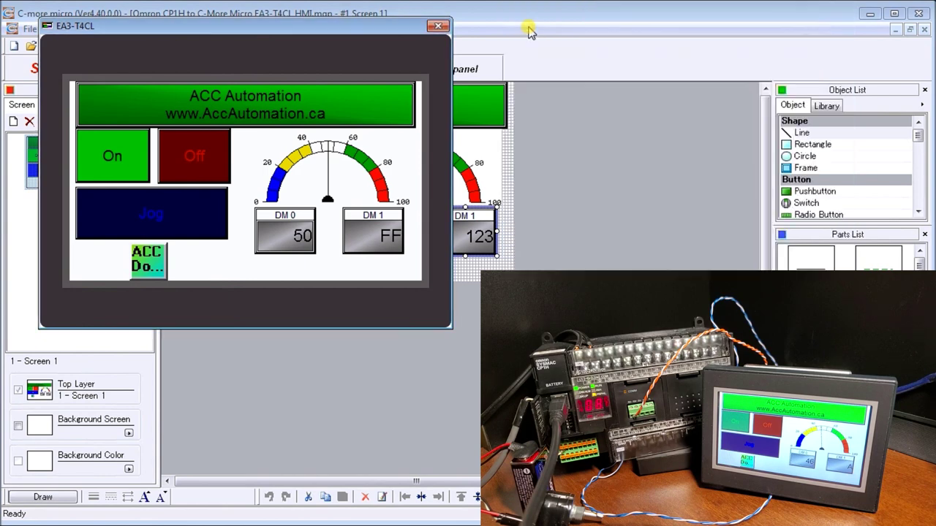
click(441, 26)
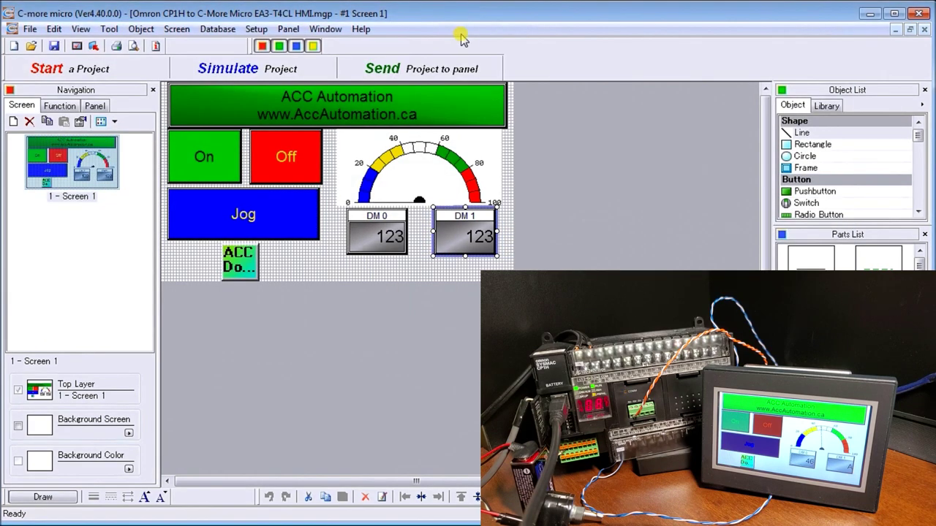